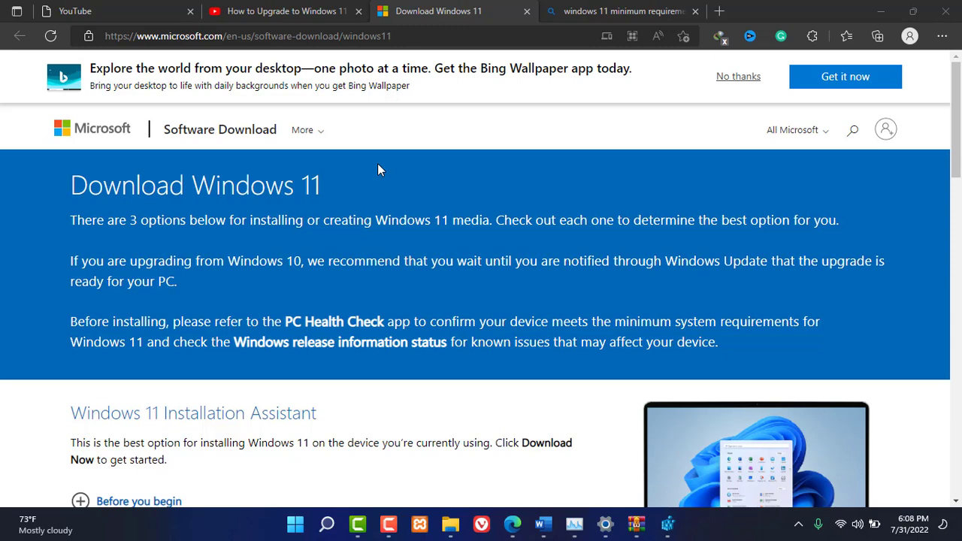
Review the Download Windows 11 page's address and installation options, down to the Windows 11 Disk Image (ISO) section
{"action": "left_click", "coordinate": [280, 35]}
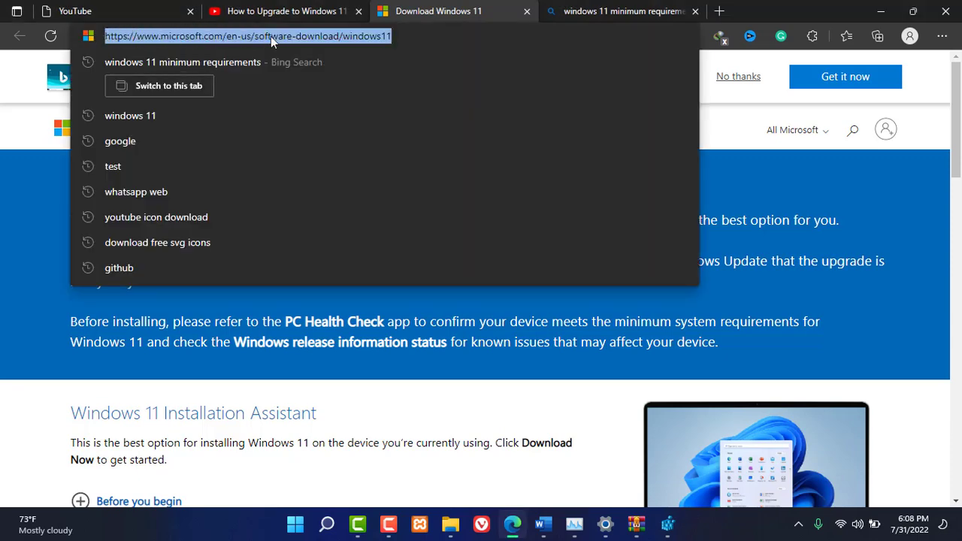
{"action": "left_click", "coordinate": [725, 146]}
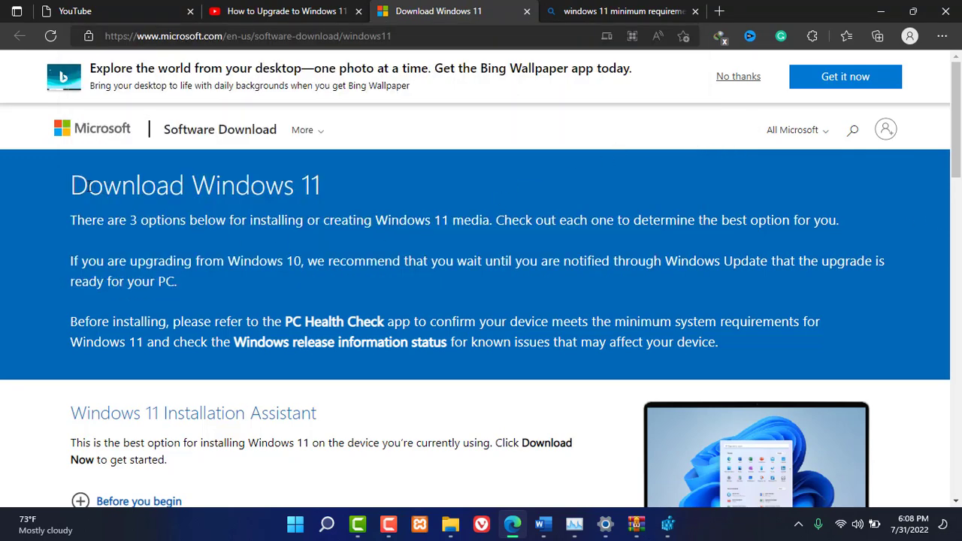
{"action": "left_click_drag", "start_coordinate": [84, 183], "coordinate": [323, 188]}
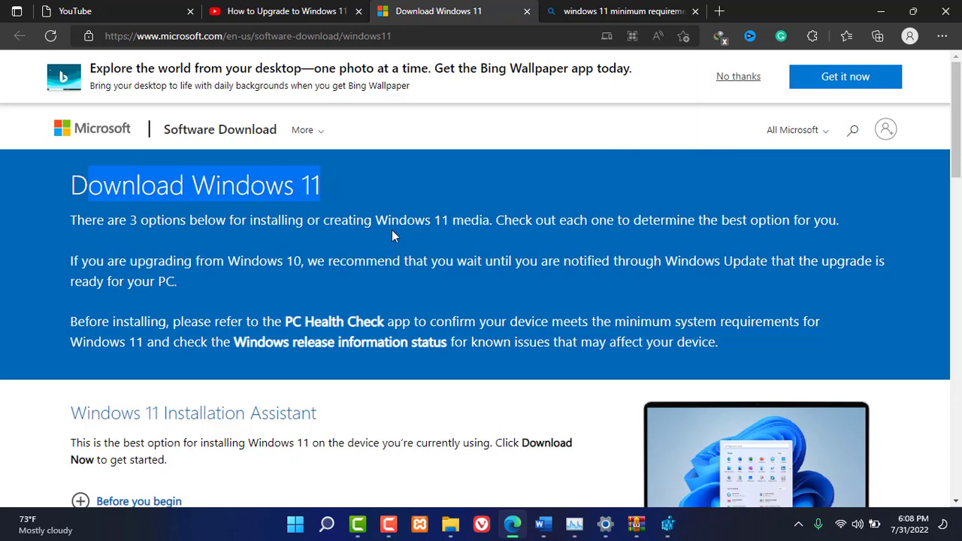
{"action": "scroll", "coordinate": [452, 300], "scroll_direction": "down", "scroll_amount": 4}
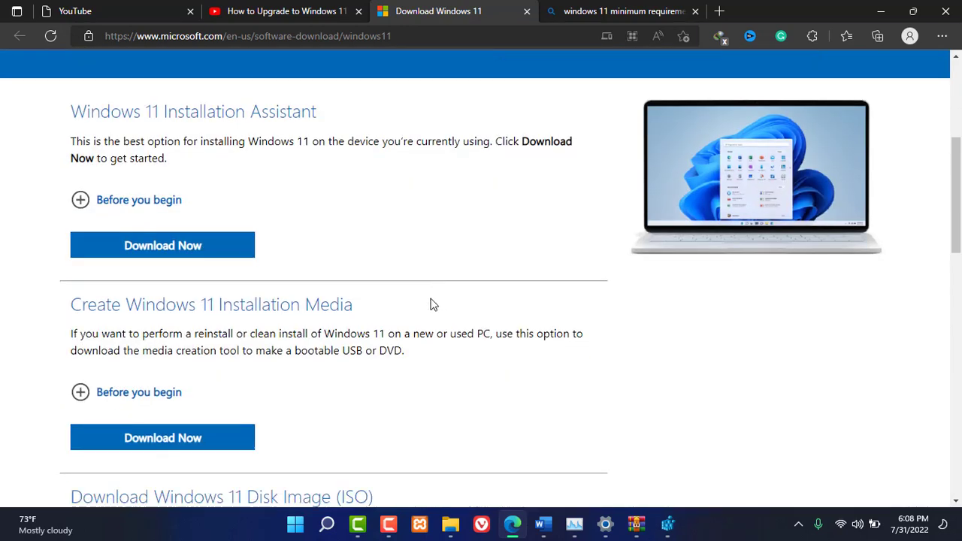
{"action": "scroll", "coordinate": [225, 232], "scroll_direction": "down", "scroll_amount": 2}
{"action": "scroll", "coordinate": [234, 242], "scroll_direction": "down", "scroll_amount": 4}
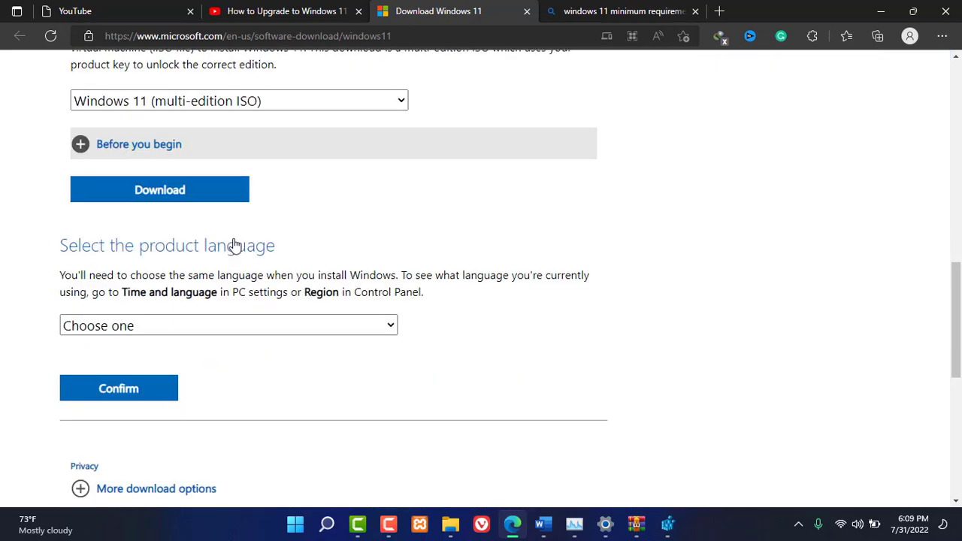
{"action": "scroll", "coordinate": [287, 218], "scroll_direction": "up", "scroll_amount": 2}
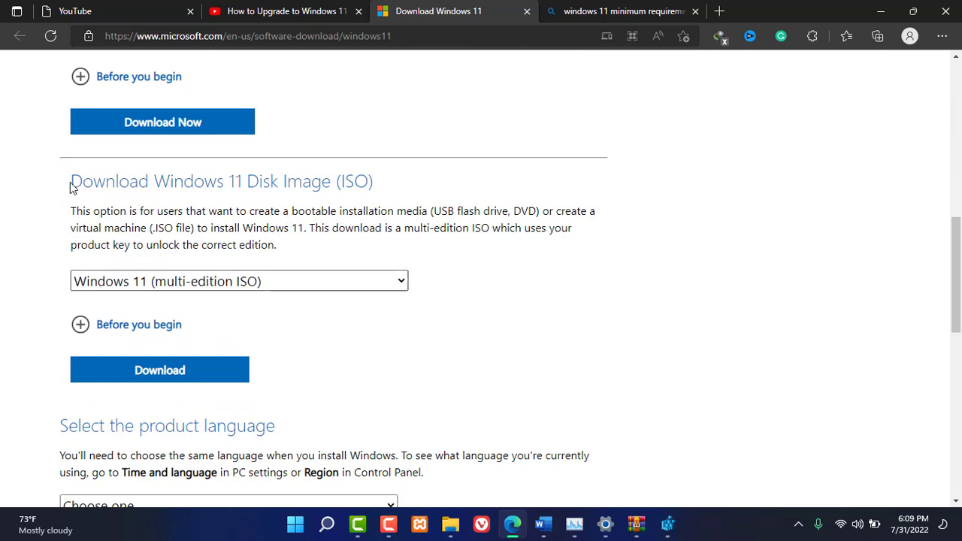
{"action": "left_click_drag", "start_coordinate": [70, 184], "coordinate": [393, 185]}
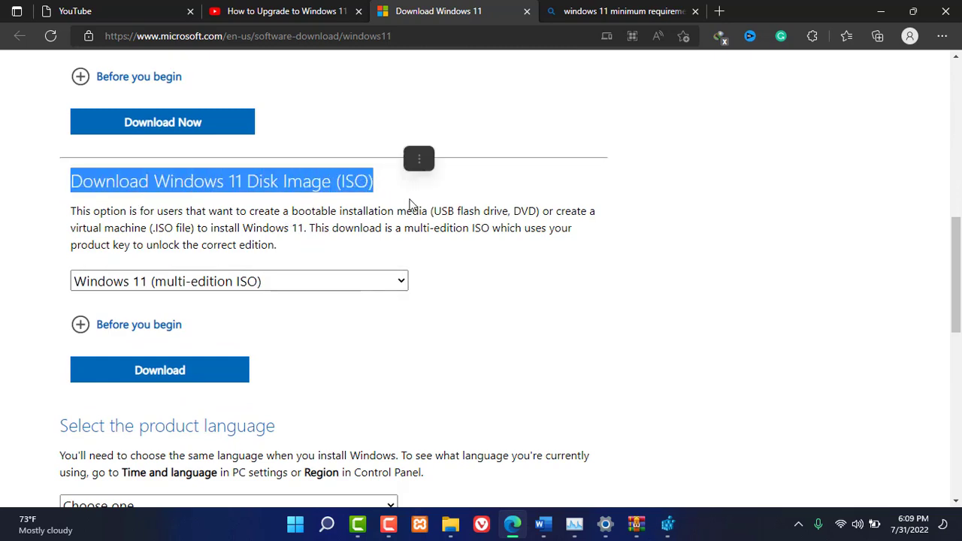
Select Windows 11 (multi-edition ISO) as the disk image and request its download
{"action": "scroll", "coordinate": [442, 234], "scroll_direction": "down", "scroll_amount": 2}
{"action": "left_click", "coordinate": [471, 228]}
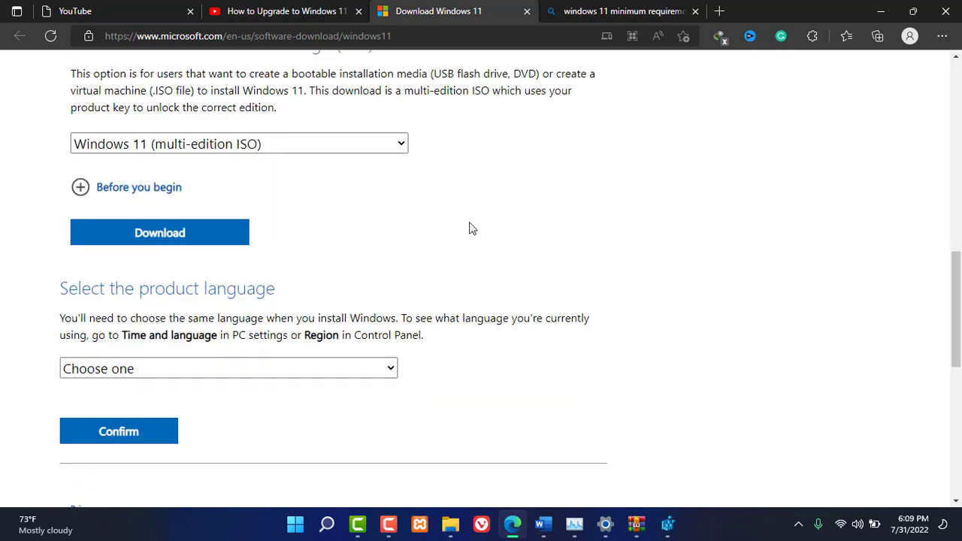
{"action": "left_click", "coordinate": [402, 143]}
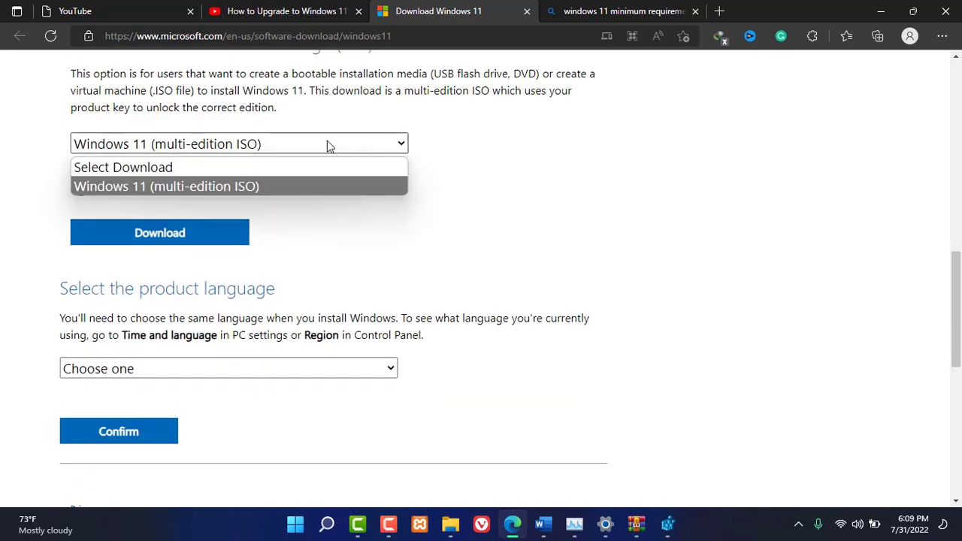
{"action": "left_click", "coordinate": [210, 186]}
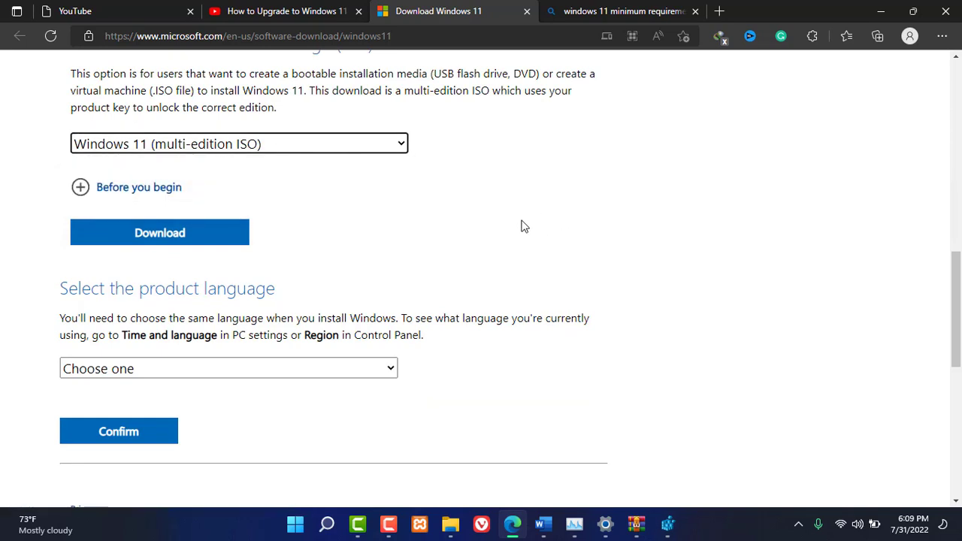
{"action": "left_click", "coordinate": [168, 232]}
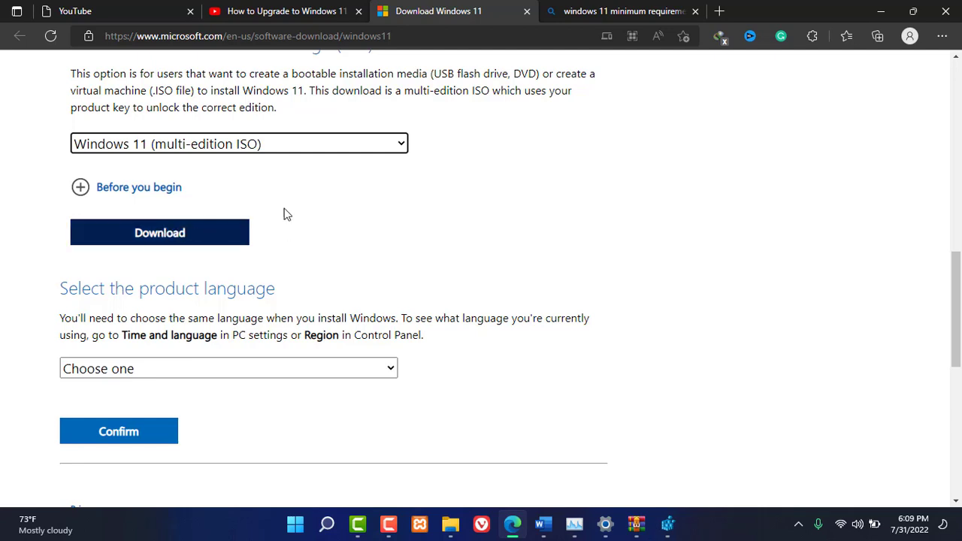
Set the product language of the Windows 11 ISO to English (United States)
{"action": "scroll", "coordinate": [286, 215], "scroll_direction": "down", "scroll_amount": 2}
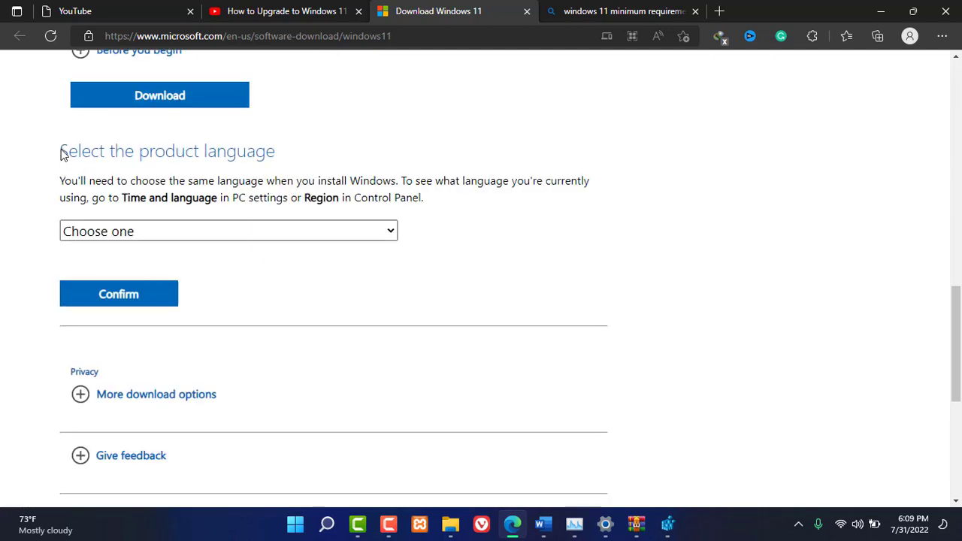
{"action": "left_click_drag", "start_coordinate": [61, 154], "coordinate": [326, 162]}
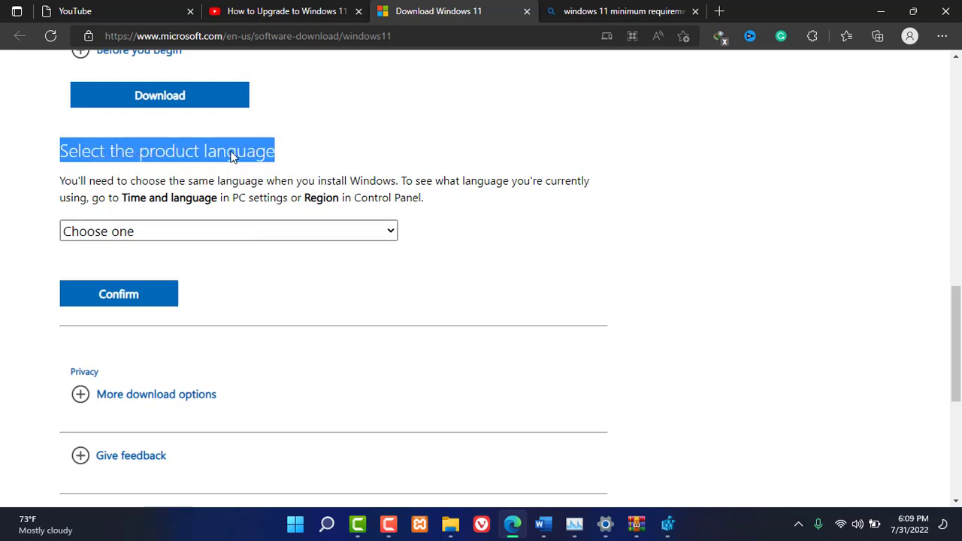
{"action": "left_click", "coordinate": [317, 232]}
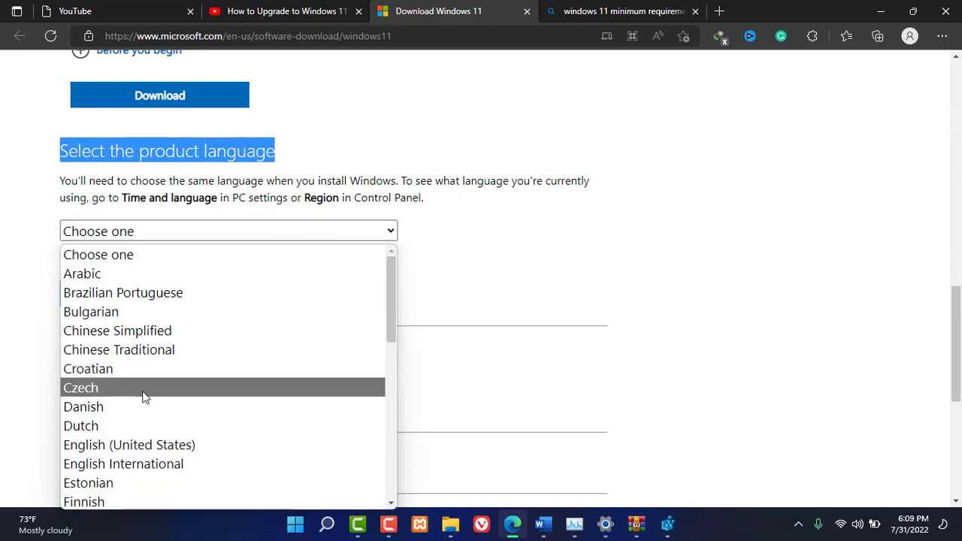
{"action": "left_click", "coordinate": [133, 444]}
{"action": "scroll", "coordinate": [251, 281], "scroll_direction": "down", "scroll_amount": 1}
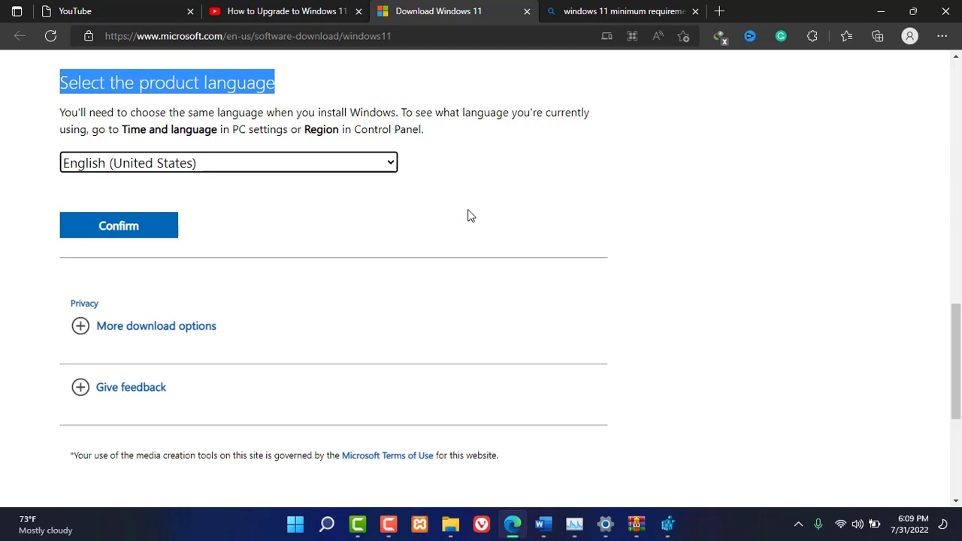
{"action": "scroll", "coordinate": [467, 216], "scroll_direction": "up", "scroll_amount": 2}
{"action": "left_click", "coordinate": [536, 303]}
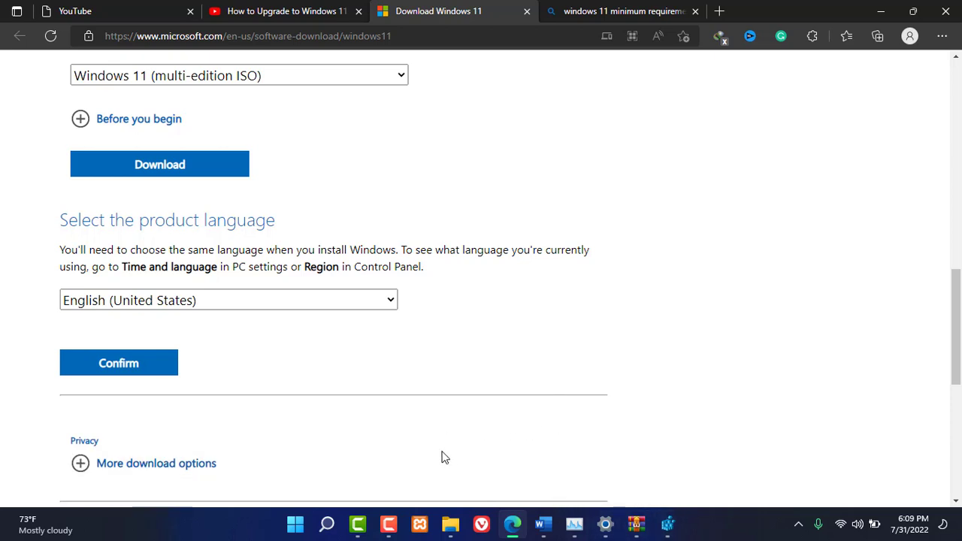
Switch to File Explorer, open Win11_English_x64v1.iso from the Programs folder on F: with WinRAR, and dismiss the pop-up window
{"action": "left_click", "coordinate": [450, 525]}
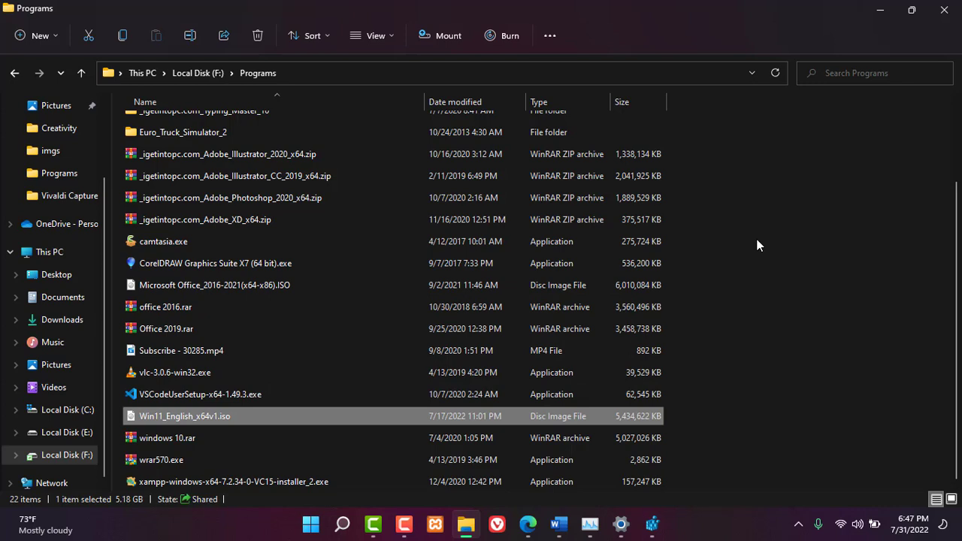
{"action": "right_click", "coordinate": [143, 417]}
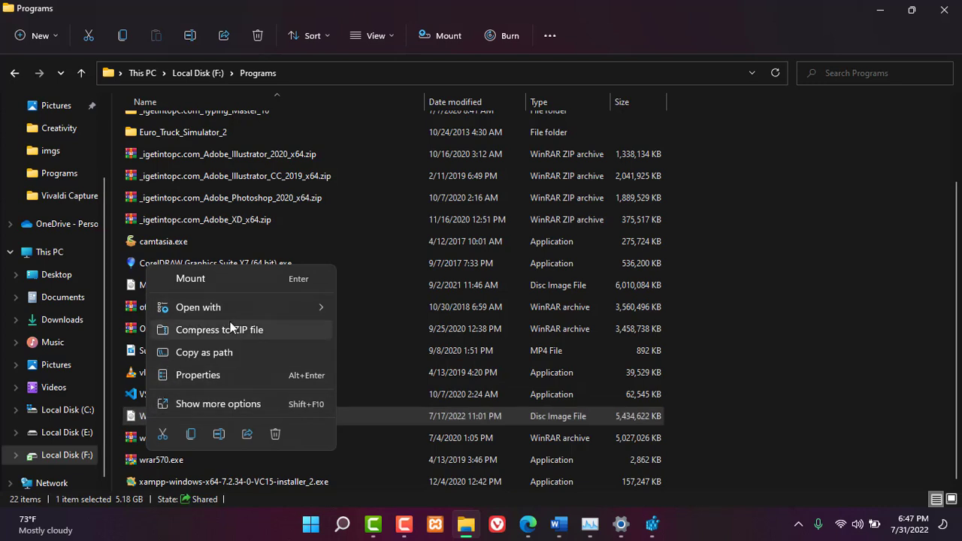
{"action": "mouse_move", "coordinate": [299, 308]}
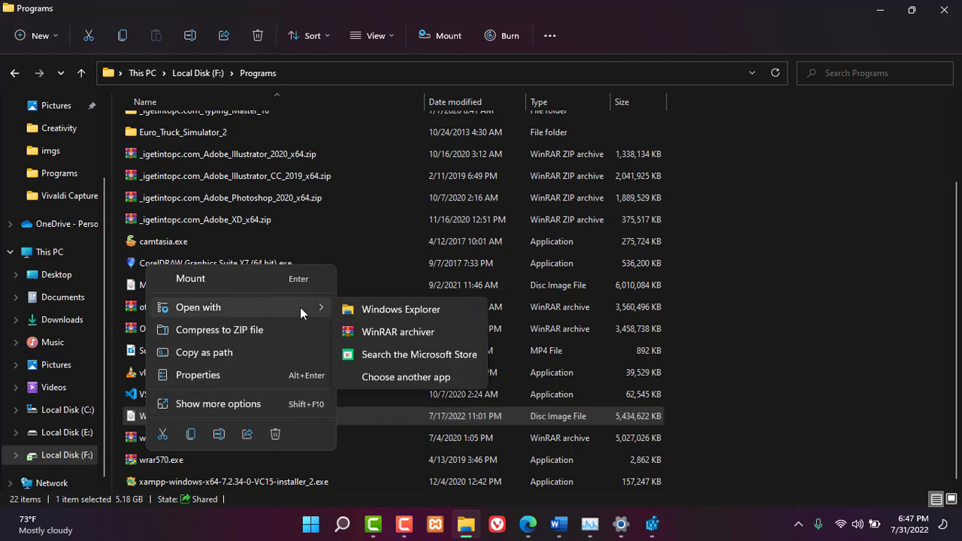
{"action": "left_click", "coordinate": [367, 332]}
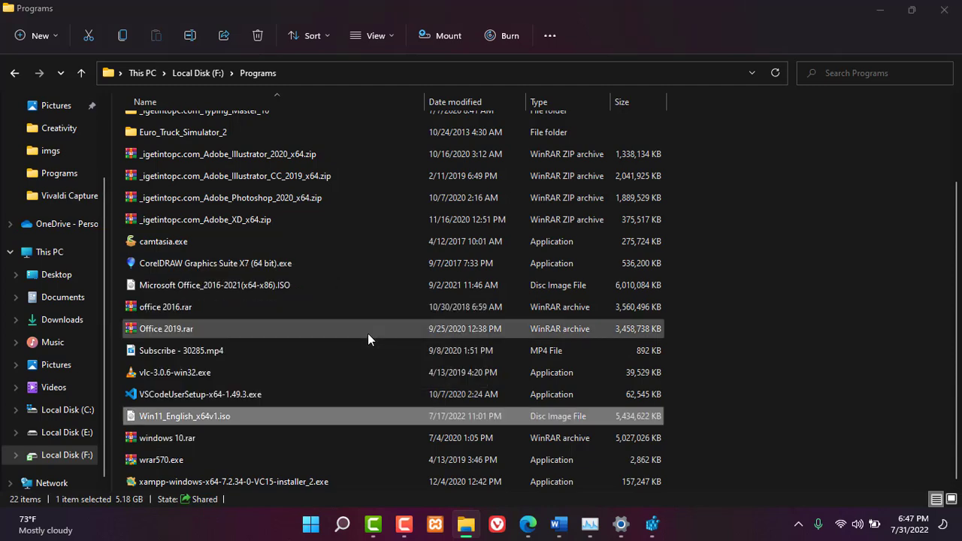
{"action": "left_click", "coordinate": [518, 275]}
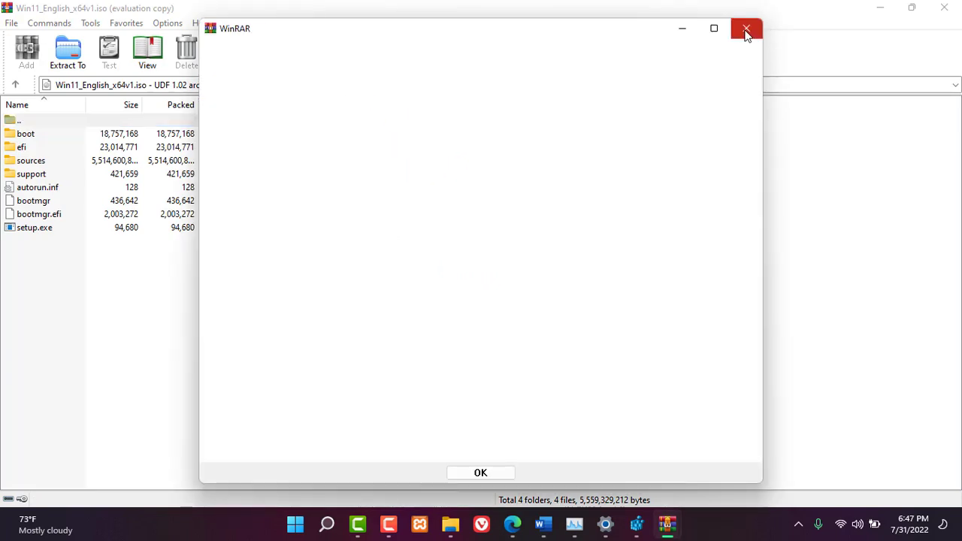
{"action": "left_click", "coordinate": [746, 30]}
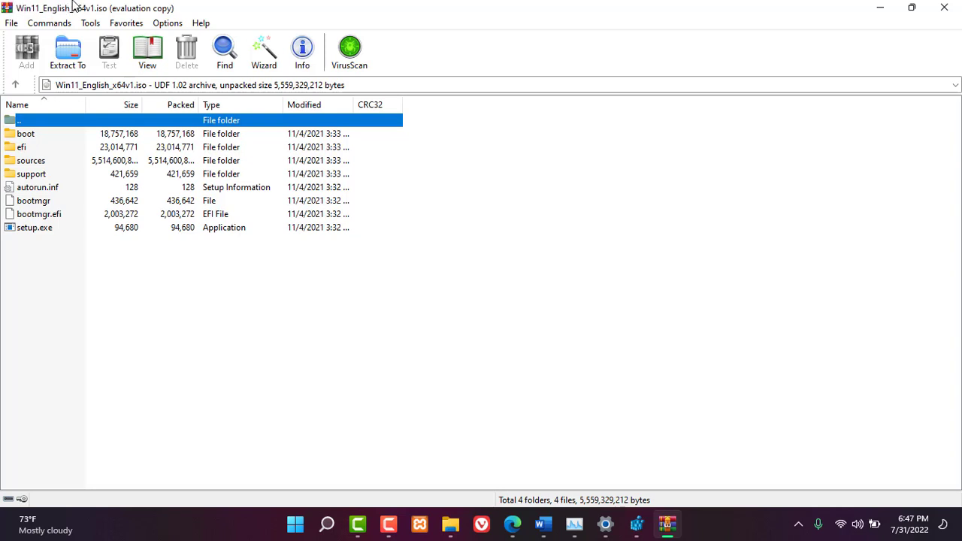
Open the sources folder inside the ISO archive and look through its files around appraiserres.dll
{"action": "left_click", "coordinate": [13, 163]}
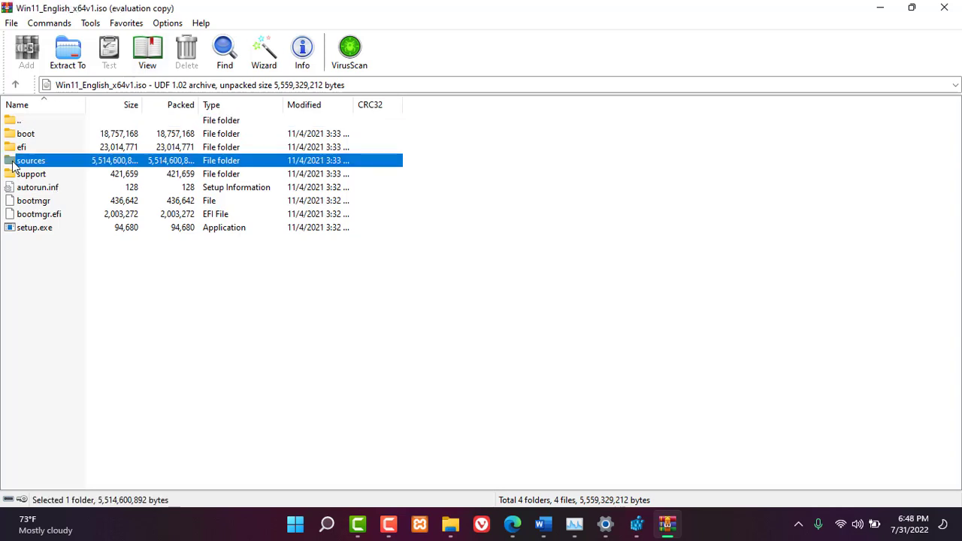
{"action": "double_click", "coordinate": [21, 166]}
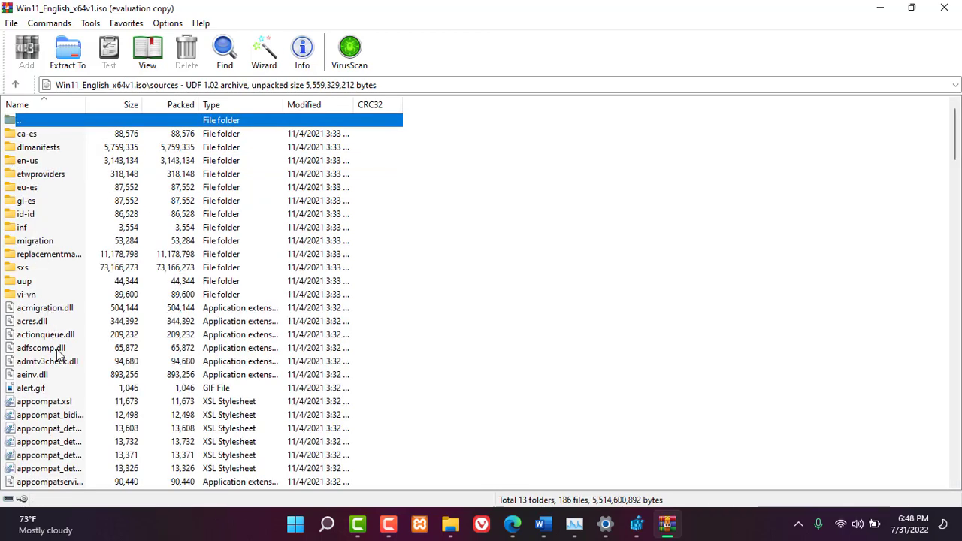
{"action": "scroll", "coordinate": [45, 338], "scroll_direction": "down", "scroll_amount": 4}
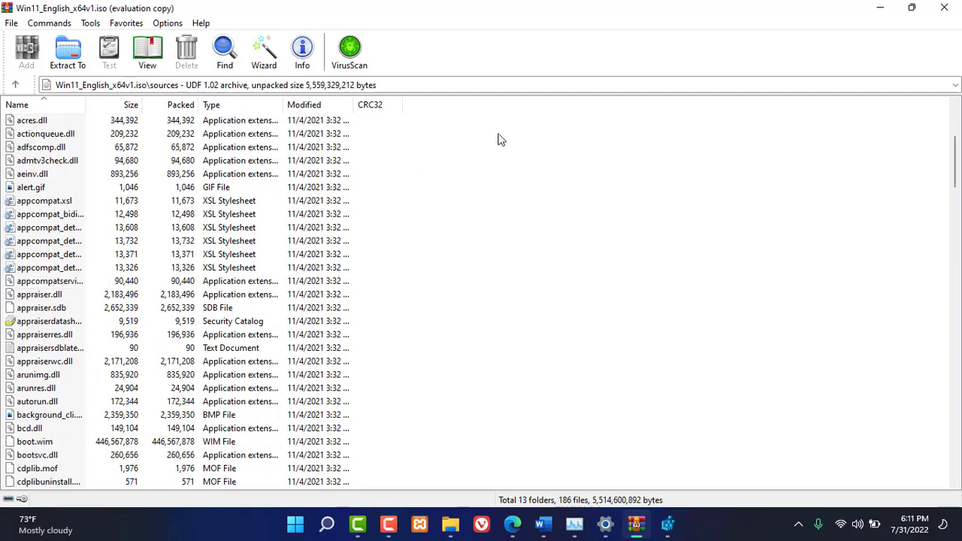
Minimize the WinRAR, File Explorer and browser windows and switch to Registry Editor
{"action": "left_click", "coordinate": [869, 15]}
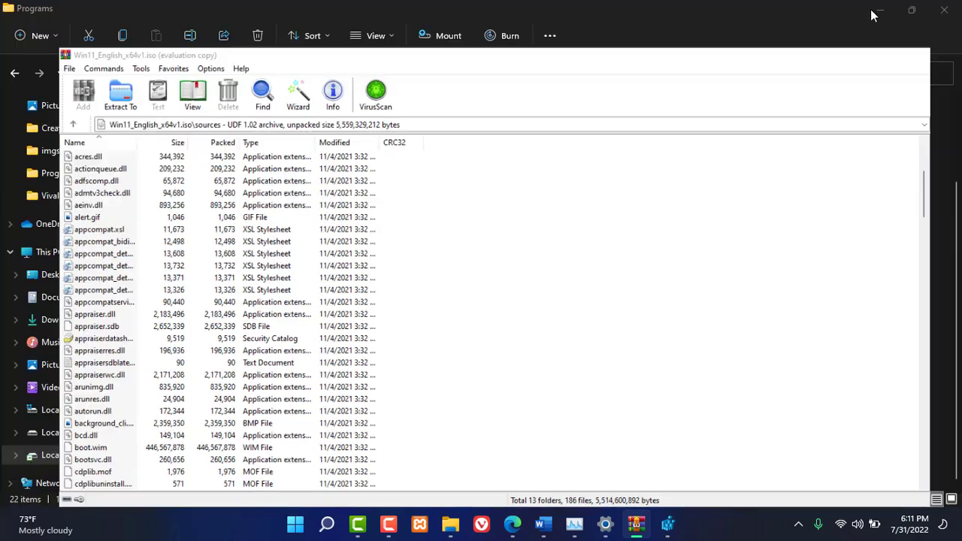
{"action": "left_click", "coordinate": [883, 8]}
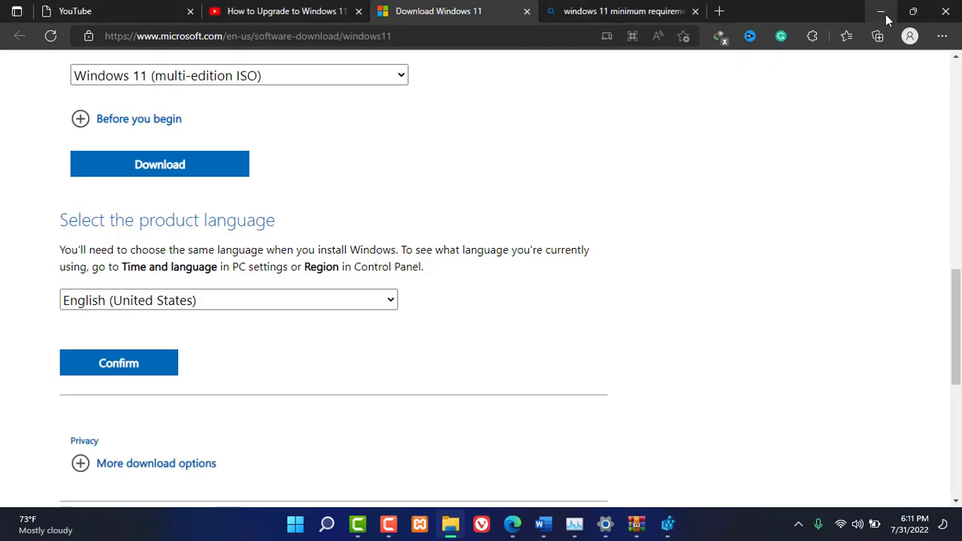
{"action": "left_click", "coordinate": [880, 11]}
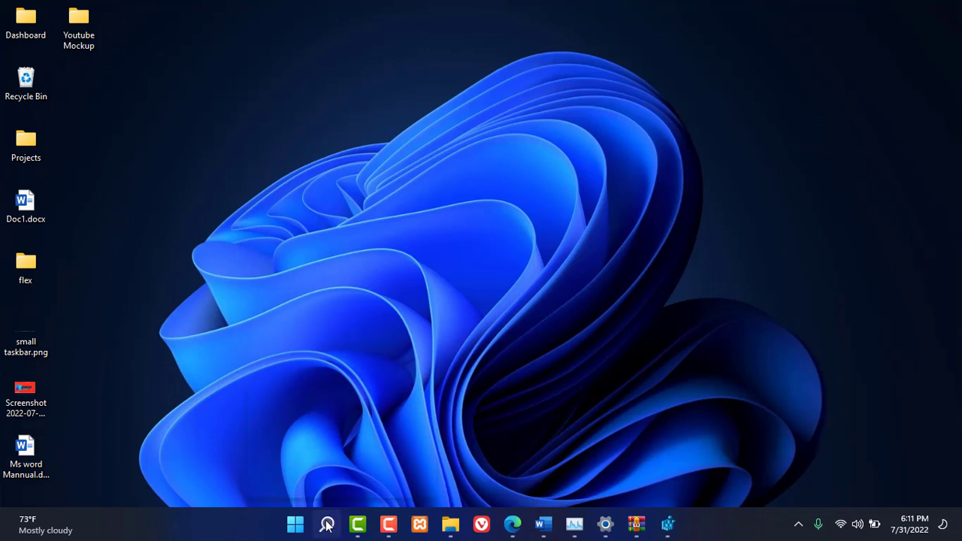
{"action": "mouse_move", "coordinate": [326, 524]}
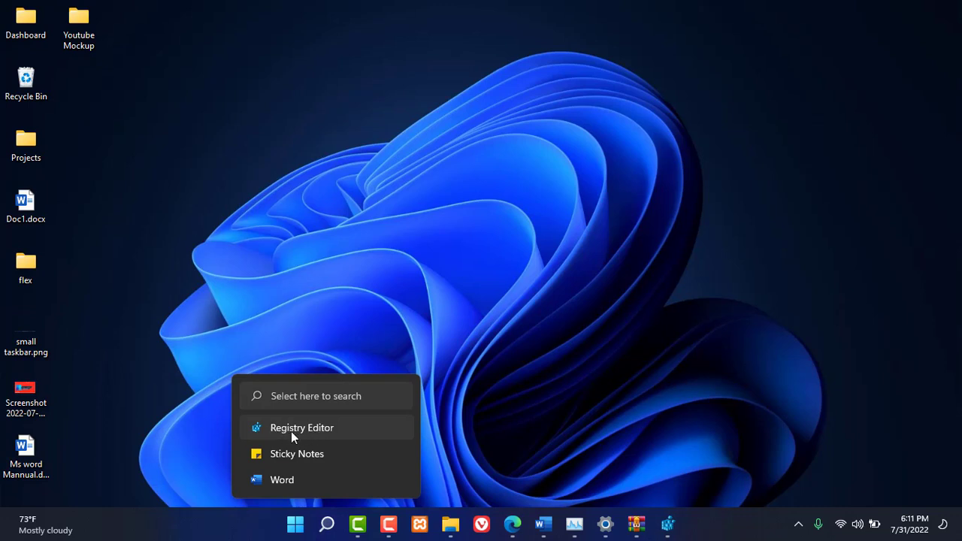
{"action": "left_click", "coordinate": [667, 524]}
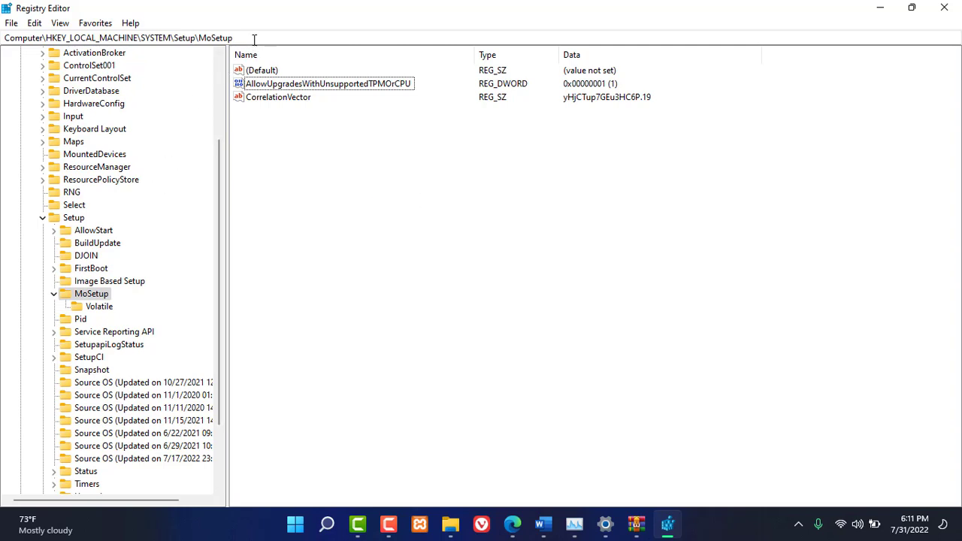
Examine the registry path HKEY_LOCAL_MACHINE\SYSTEM\Setup\MoSetup and its place in the key tree
{"action": "left_click_drag", "start_coordinate": [253, 37], "coordinate": [4, 44]}
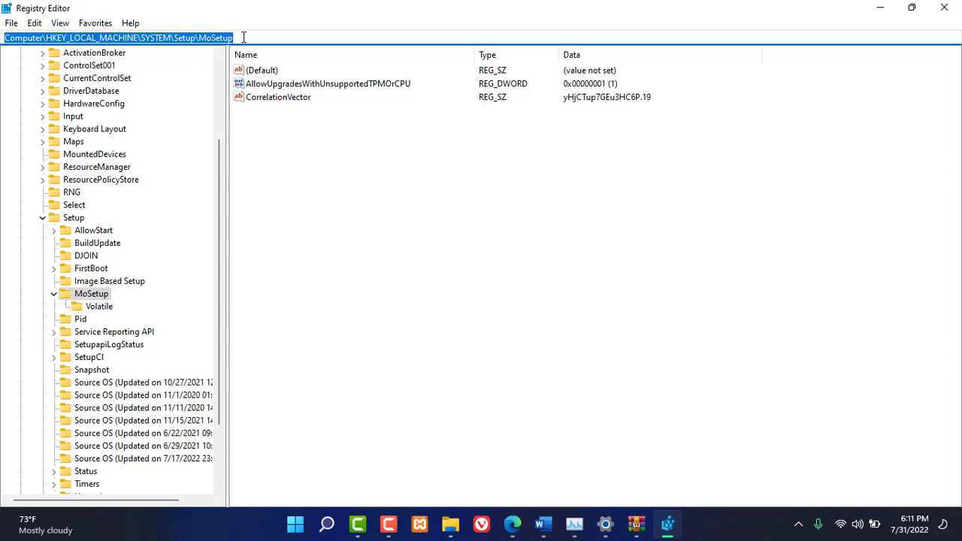
{"action": "left_click", "coordinate": [285, 222]}
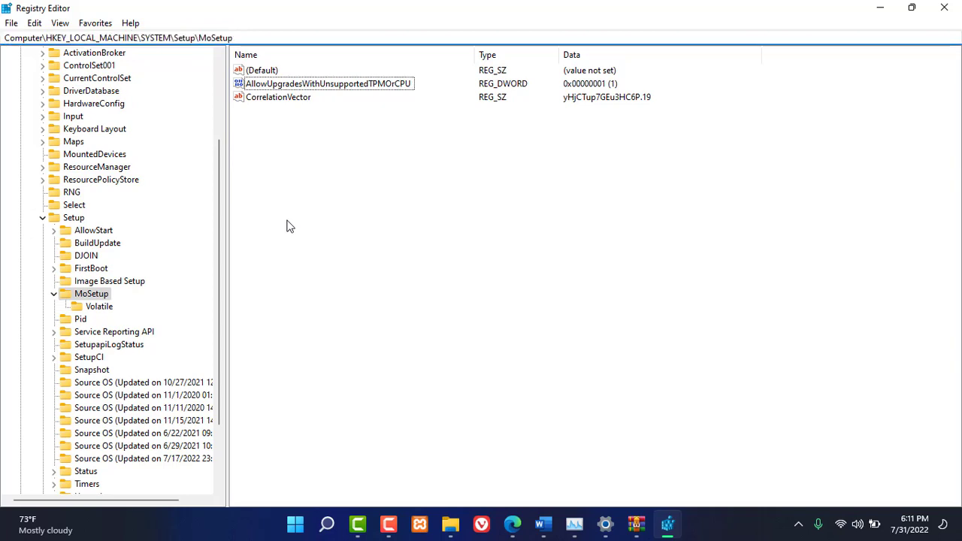
{"action": "scroll", "coordinate": [124, 195], "scroll_direction": "up", "scroll_amount": 4}
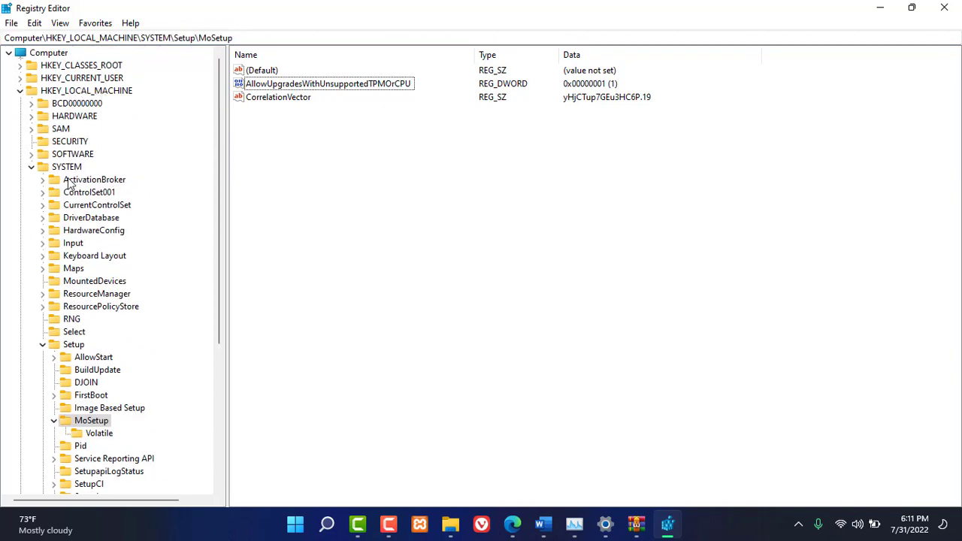
{"action": "scroll", "coordinate": [79, 350], "scroll_direction": "down", "scroll_amount": 1}
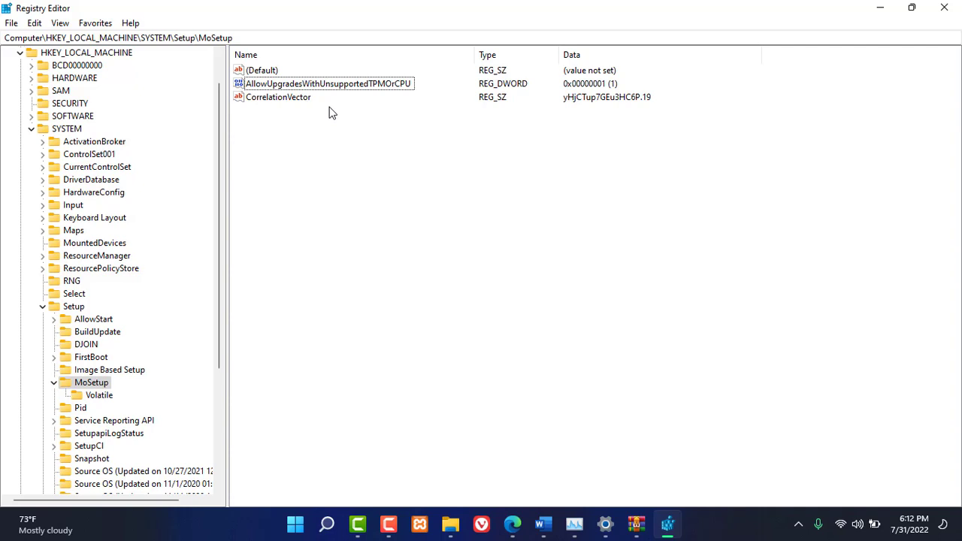
{"action": "right_click", "coordinate": [453, 178]}
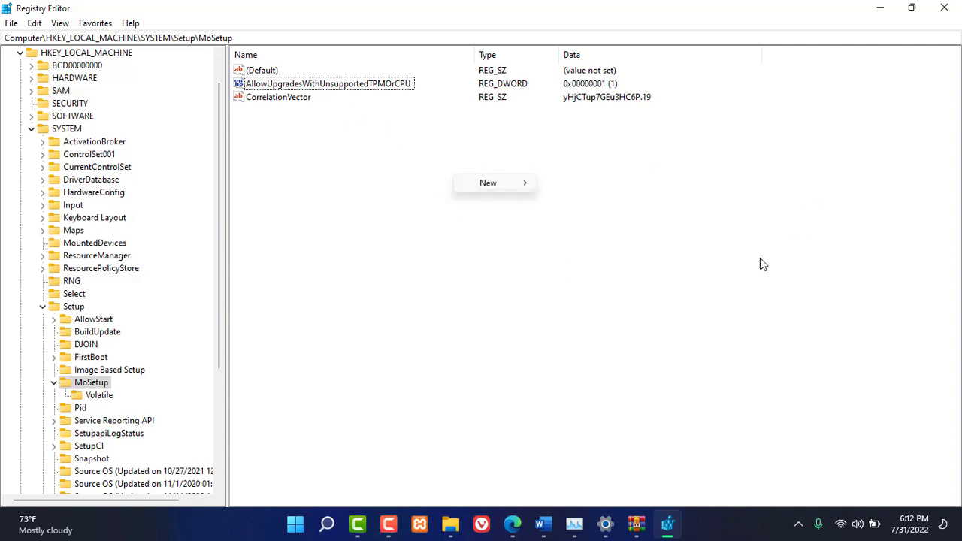
{"action": "mouse_move", "coordinate": [513, 184]}
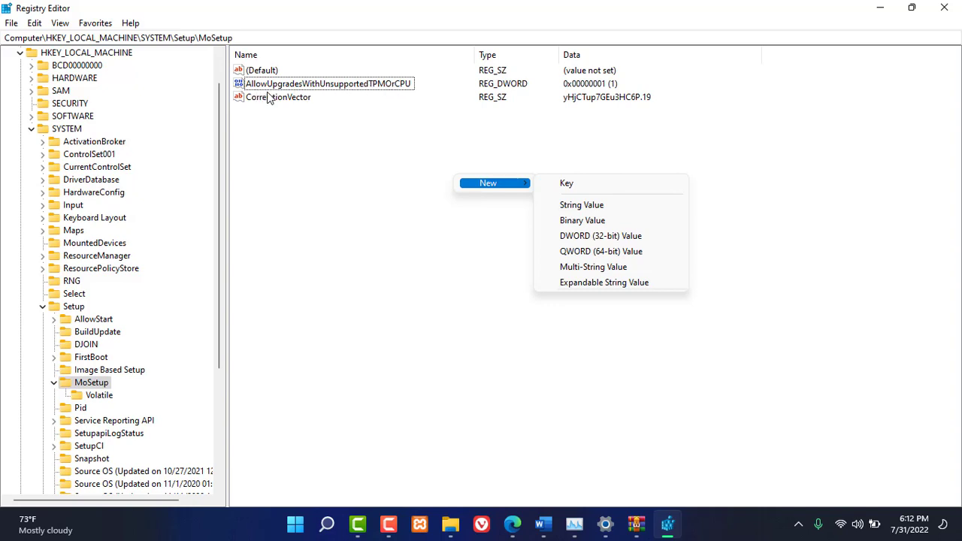
{"action": "left_click", "coordinate": [348, 240]}
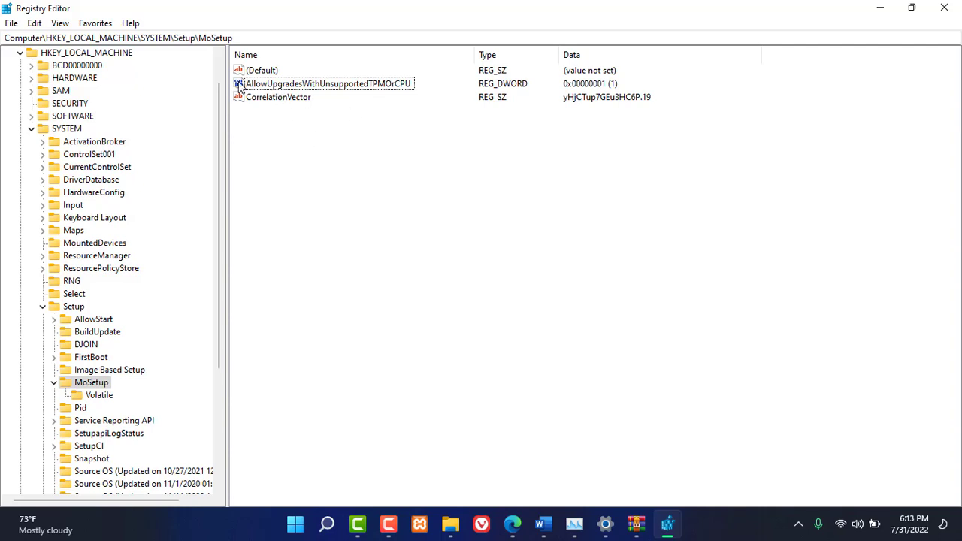
Open the AllowUpgradesWithUnsupportedTPMOrCPU DWORD in the MoSetup key and accept its value data of 1 in hexadecimal
{"action": "double_click", "coordinate": [313, 89]}
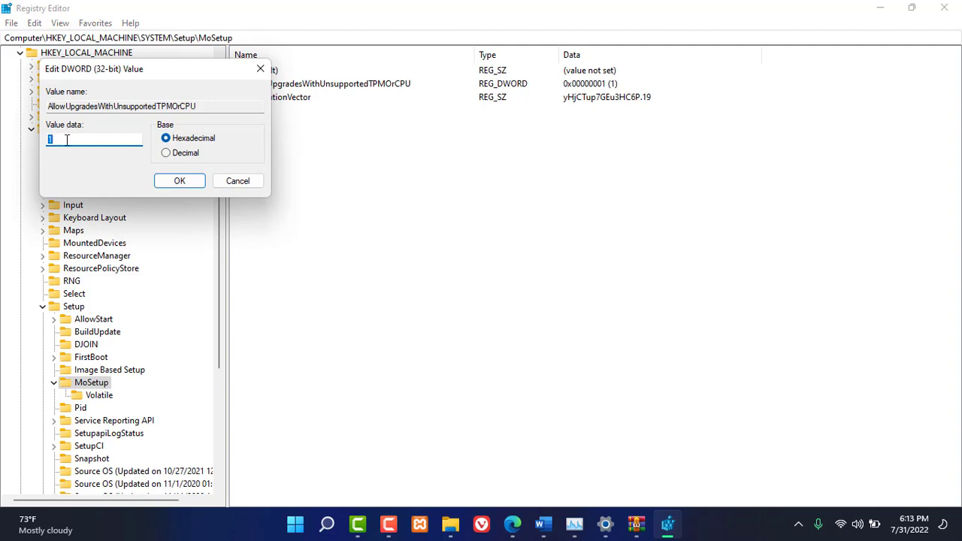
{"action": "left_click", "coordinate": [177, 185]}
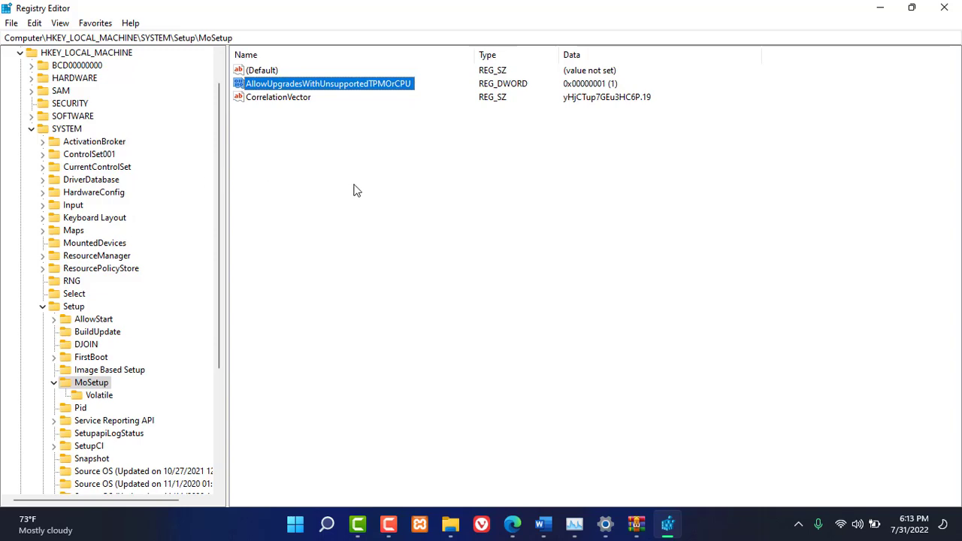
Switch to WinRAR and go back from the sources folder to the root of Win11_English_x64v1.iso, where setup.exe is
{"action": "left_click", "coordinate": [637, 520]}
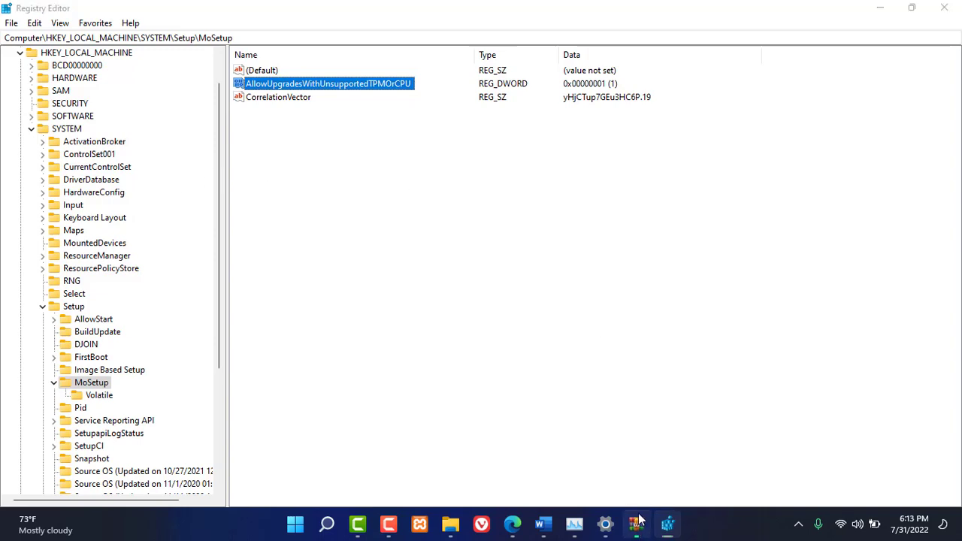
{"action": "scroll", "coordinate": [92, 318], "scroll_direction": "down", "scroll_amount": 10}
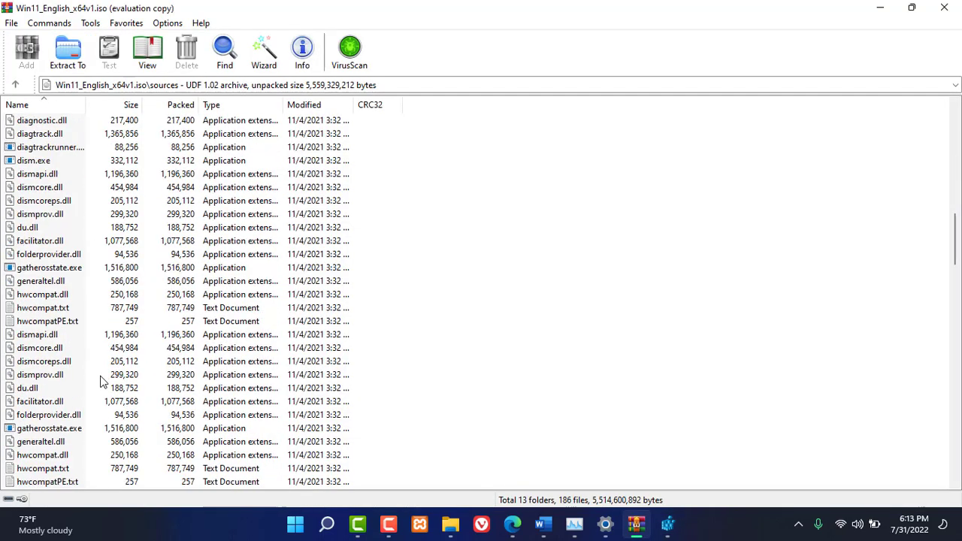
{"action": "scroll", "coordinate": [103, 382], "scroll_direction": "up", "scroll_amount": 15}
{"action": "key", "text": "BackSpace"}
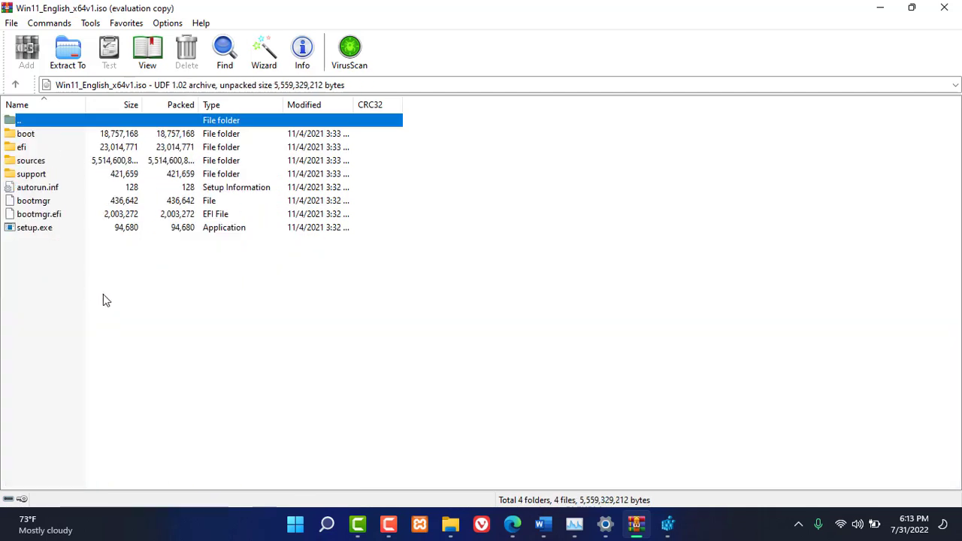
{"action": "left_click", "coordinate": [93, 314]}
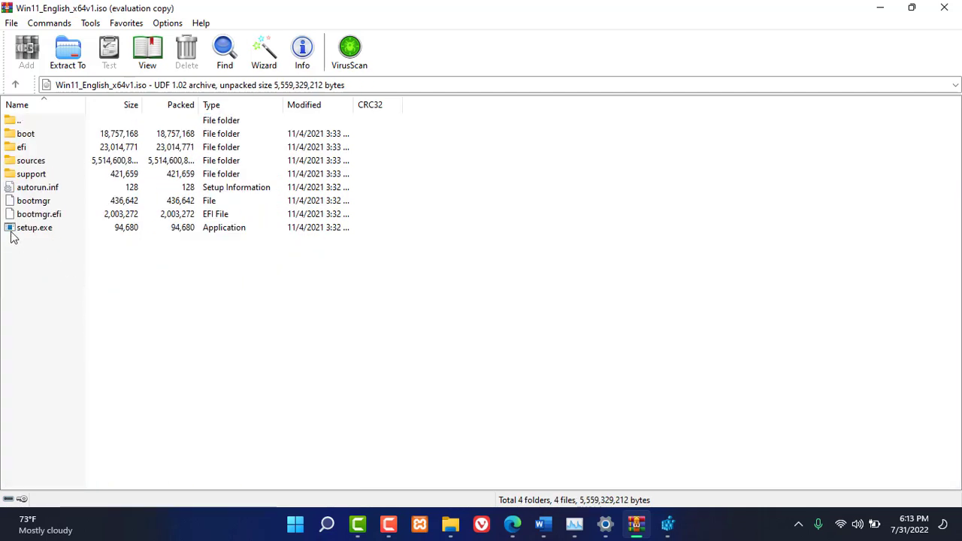